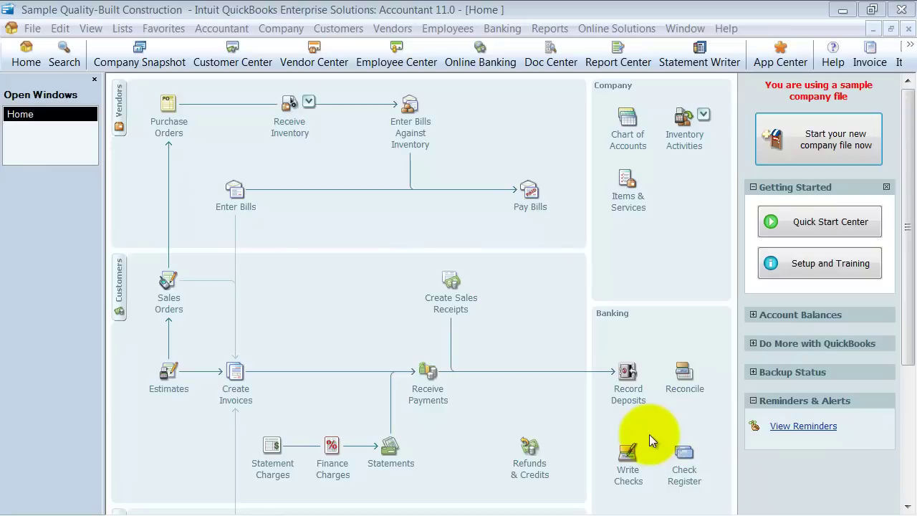
Step: Start a new check, not to be printed, payable to Shaw Glass Co
{"action": "left_click", "coordinate": [623, 481]}
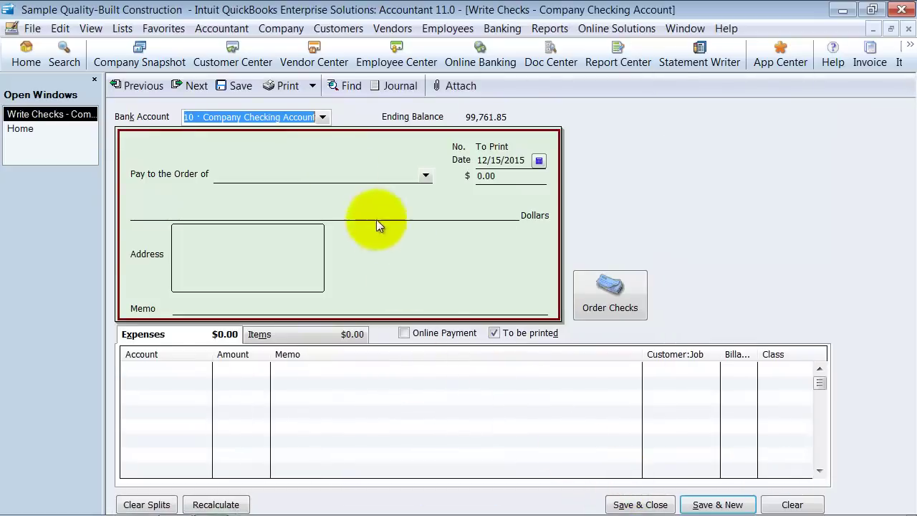
{"action": "left_click", "coordinate": [494, 333]}
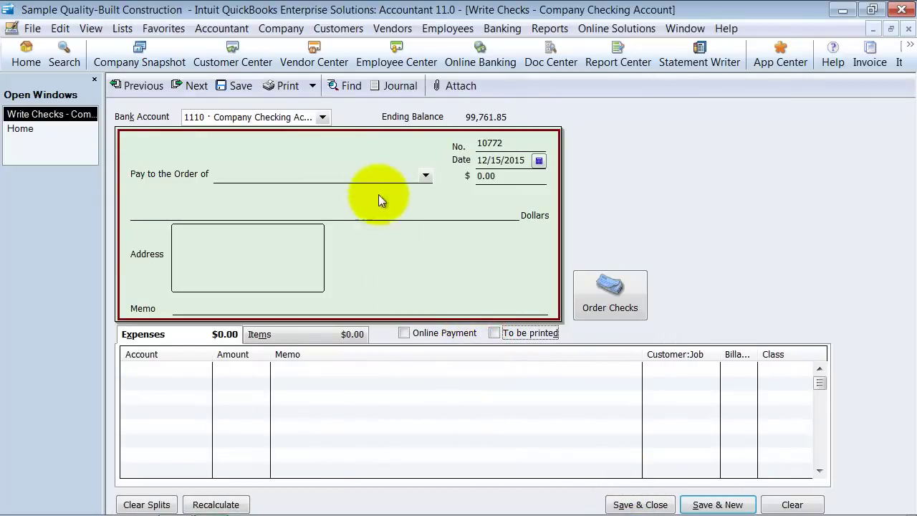
{"action": "double_click", "coordinate": [516, 156]}
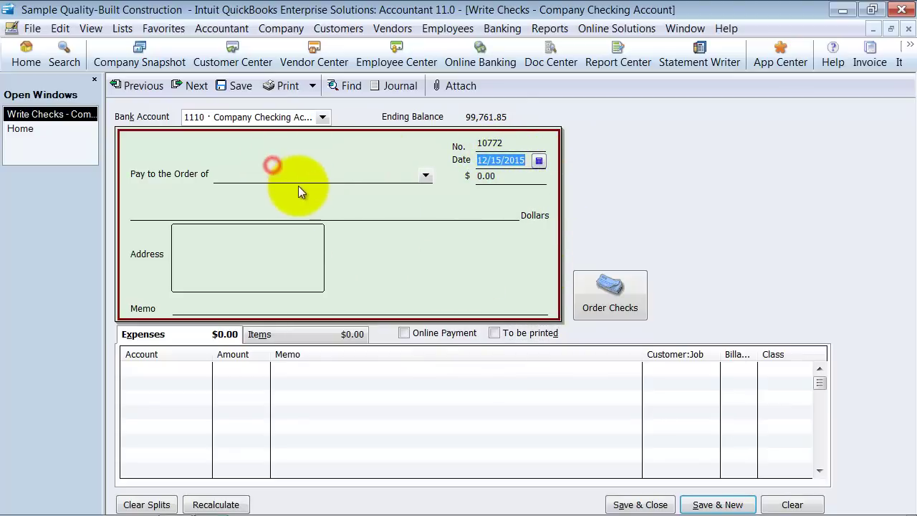
{"action": "left_click", "coordinate": [277, 179]}
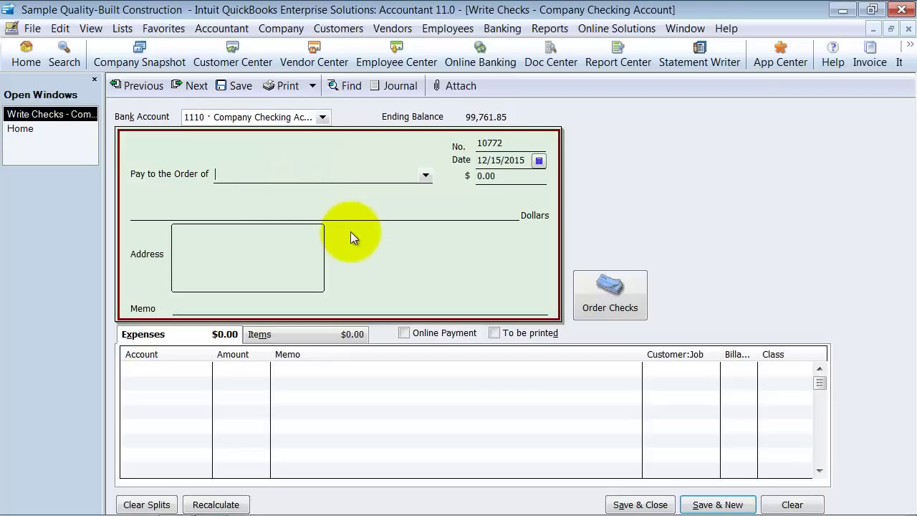
{"action": "type", "text": "Shaw Glass Co."}
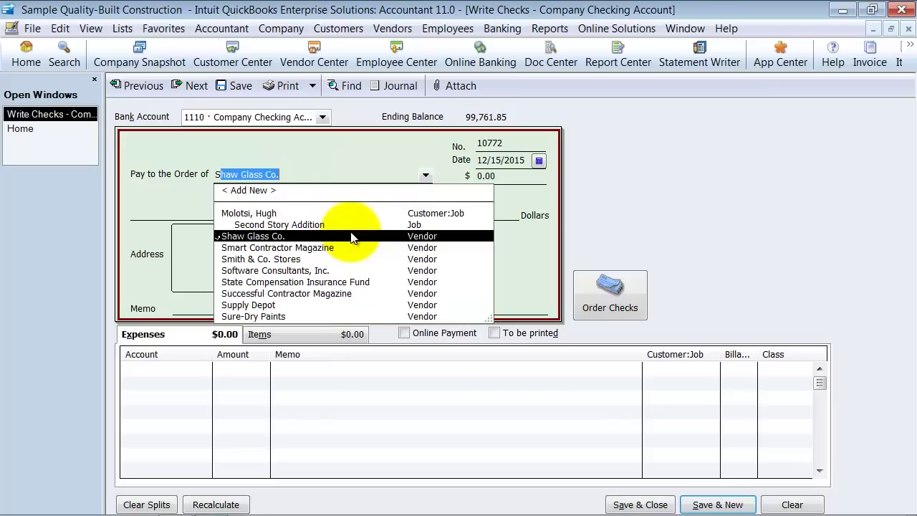
{"action": "key", "text": "Tab"}
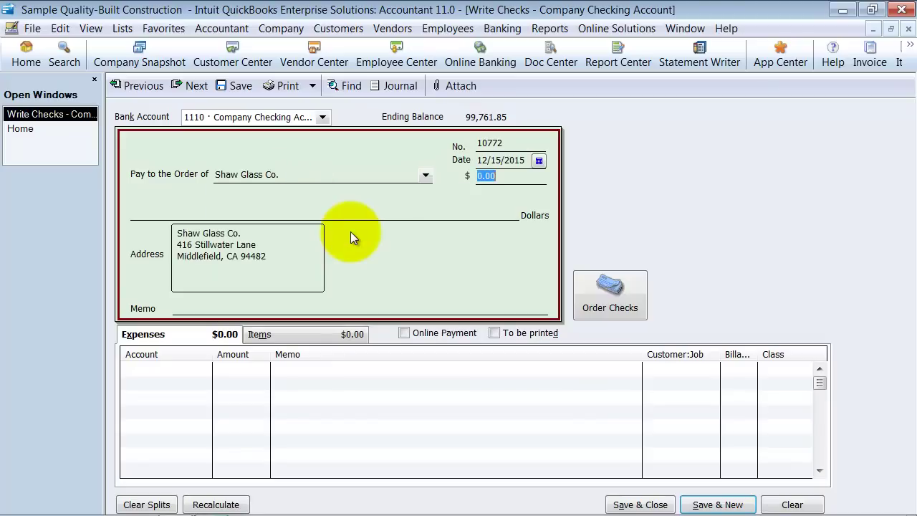
Step: Enter the 5,000.00 check amount and memo 'Half payment up front'
{"action": "type", "text": "5,00"}
{"action": "type", "text": "0"}
{"action": "key", "text": "Tab"}
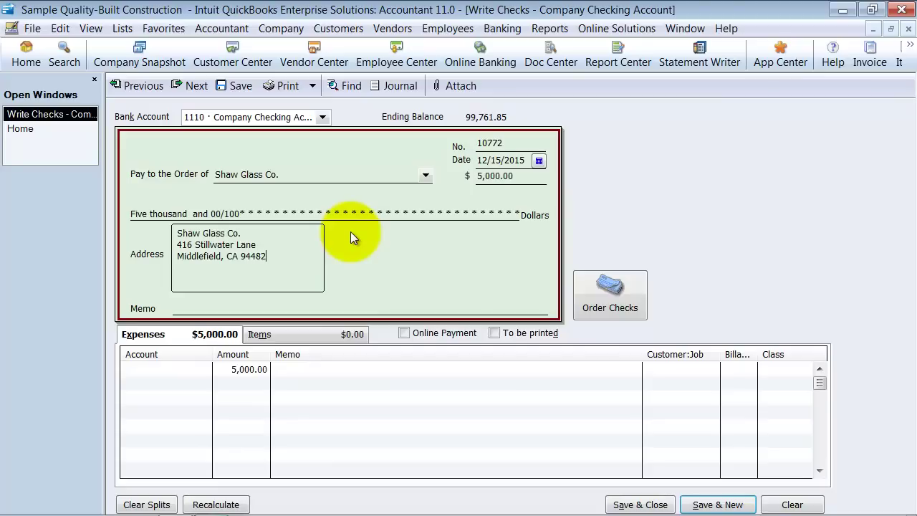
{"action": "left_click", "coordinate": [211, 307]}
{"action": "type", "text": "Hal"}
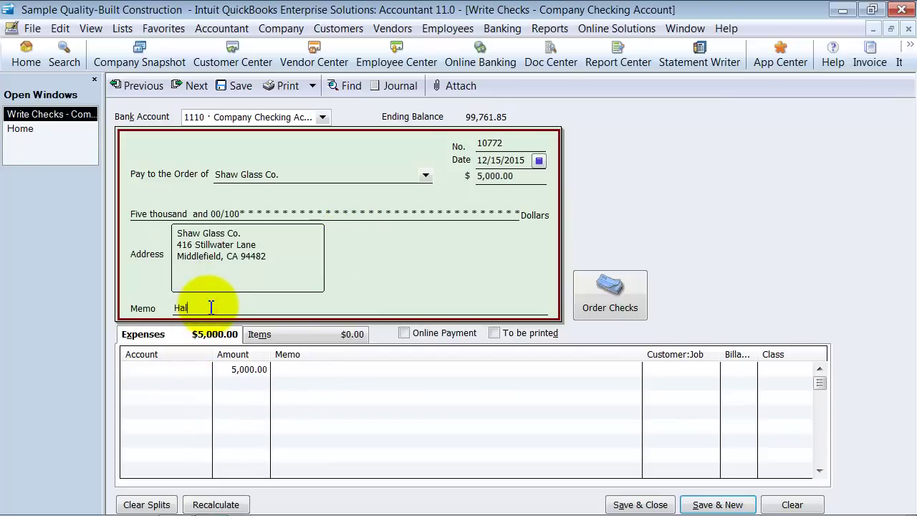
{"action": "type", "text": "f payment up front"}
Step: Code the expense line to account 2010 Accounts Payable with customer Shaw Glass Co
{"action": "left_click", "coordinate": [199, 368]}
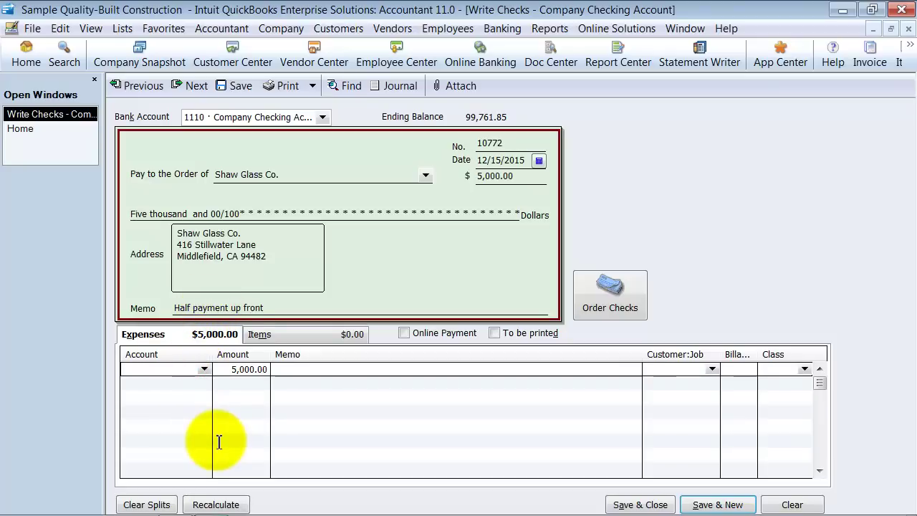
{"action": "key", "text": "Tab"}
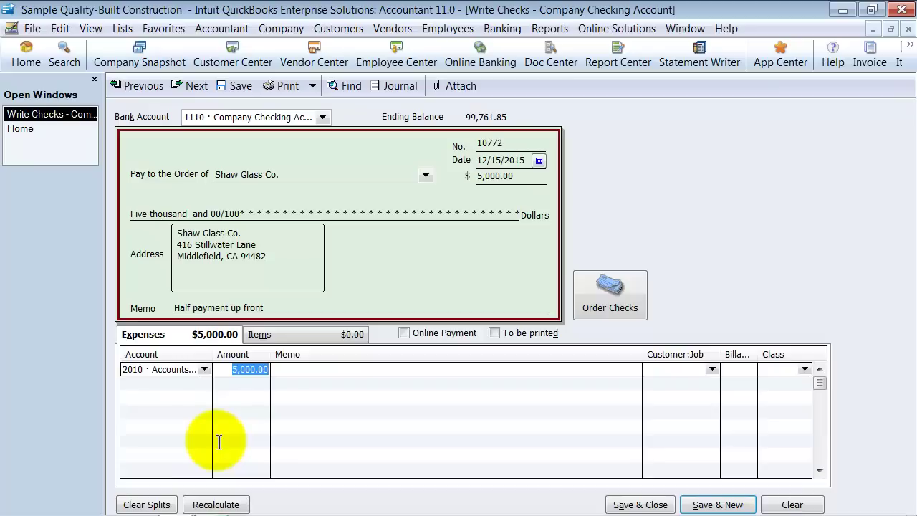
{"action": "left_click", "coordinate": [680, 370]}
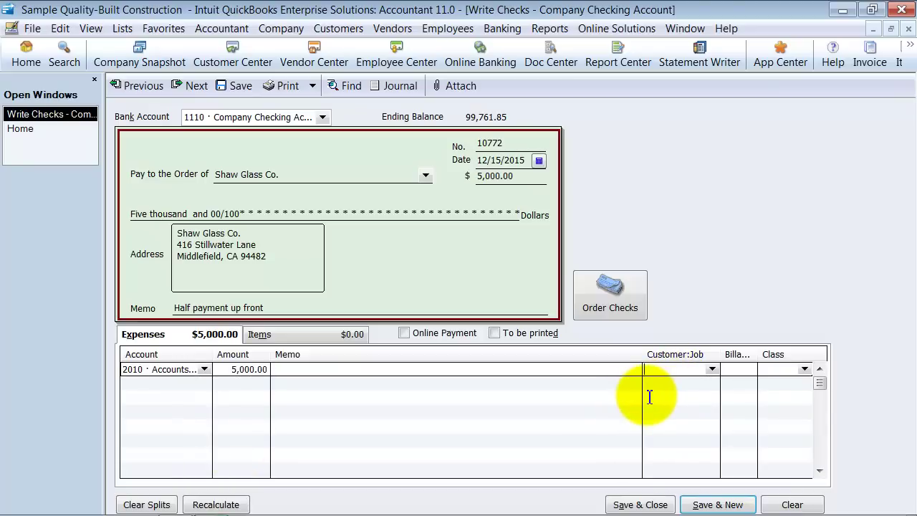
{"action": "type", "text": "s"}
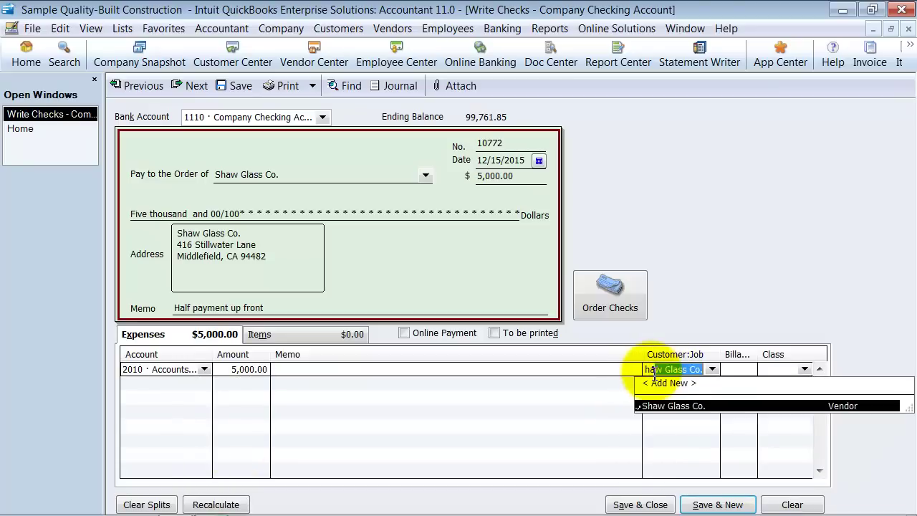
{"action": "key", "text": "Tab"}
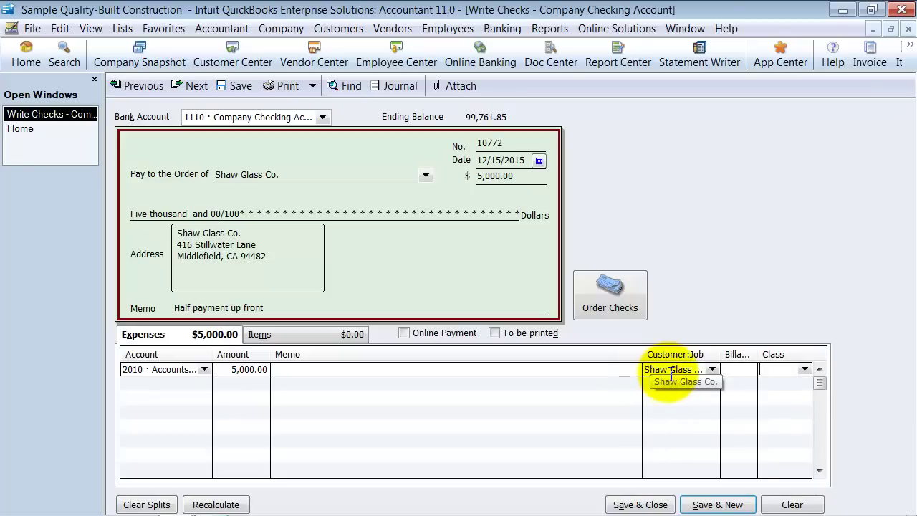
{"action": "left_click_drag", "start_coordinate": [188, 369], "coordinate": [172, 369]}
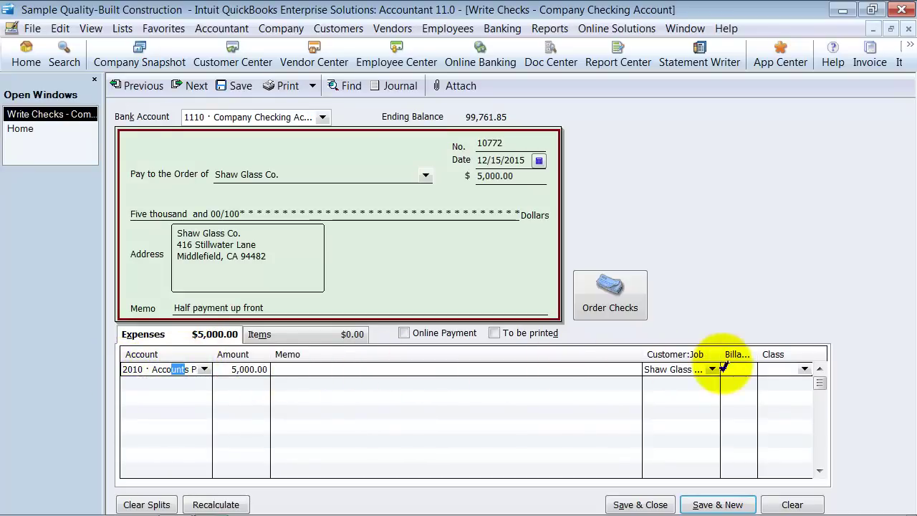
Step: Assign the Material Costs class and save the check, keeping number 10772
{"action": "left_click", "coordinate": [805, 369]}
{"action": "left_click", "coordinate": [774, 423]}
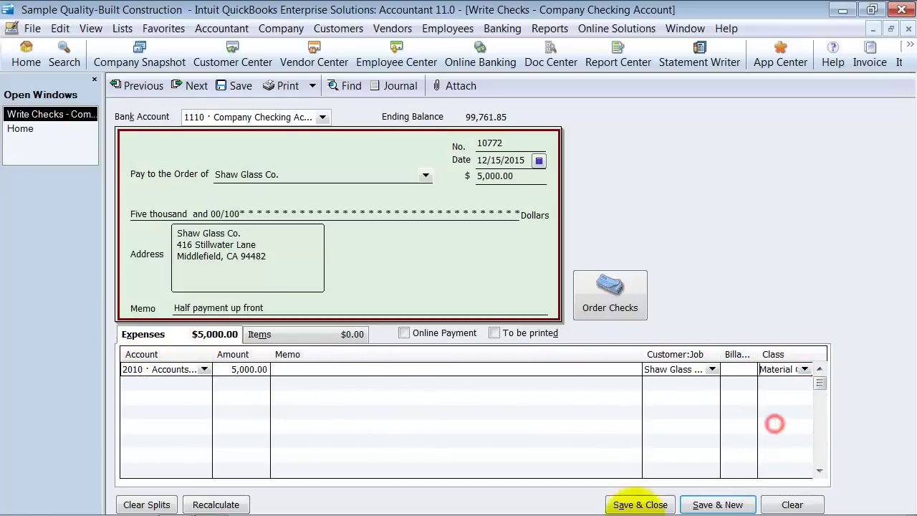
{"action": "left_click", "coordinate": [643, 503]}
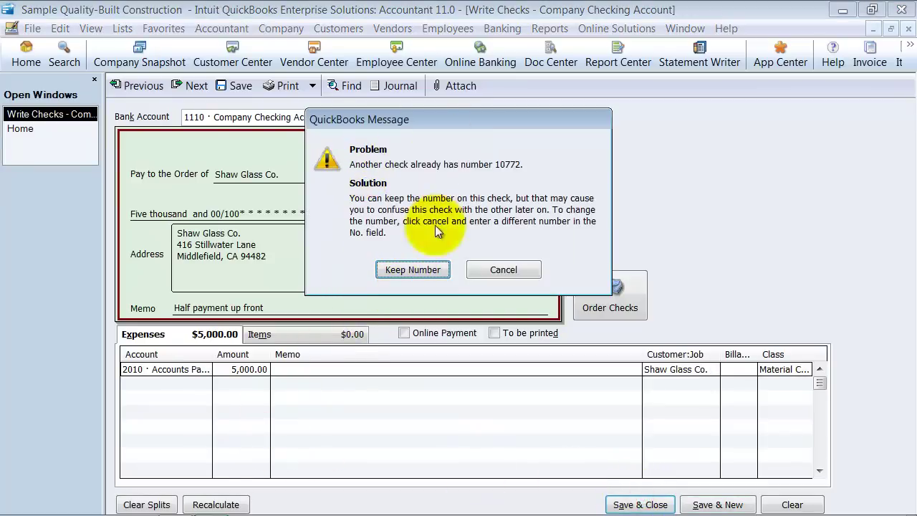
{"action": "left_click", "coordinate": [429, 272]}
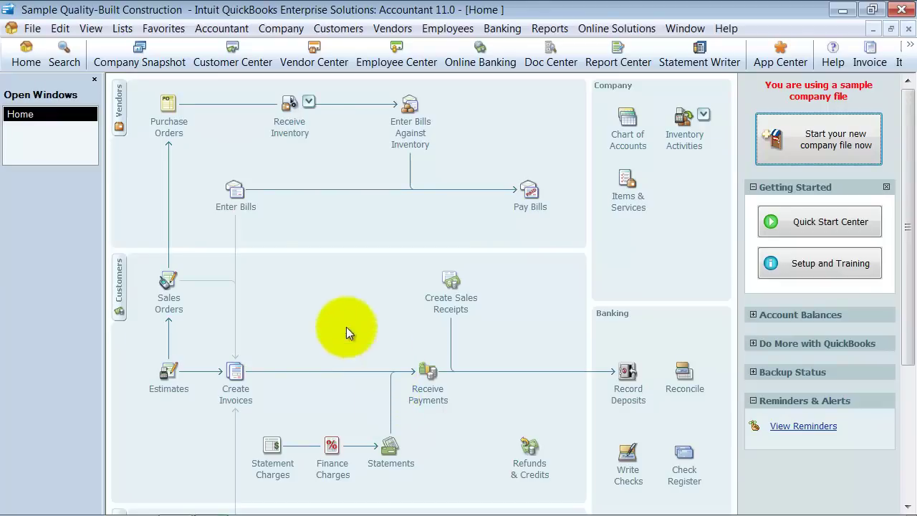
Step: Start a Shaw Glass Co. bill dated December 15, 2015 with 10,000.00 amount due
{"action": "left_click", "coordinate": [247, 209]}
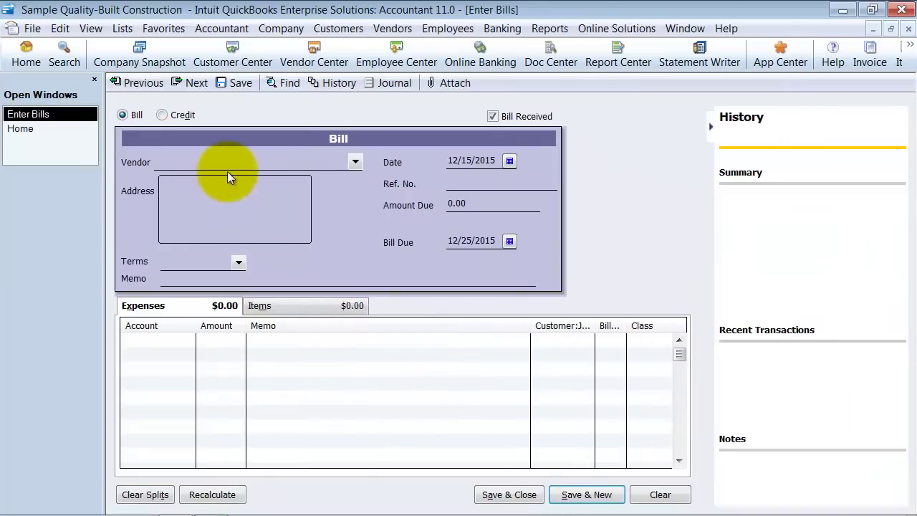
{"action": "type", "text": "Shaw Glass Co."}
{"action": "key", "text": "Tab"}
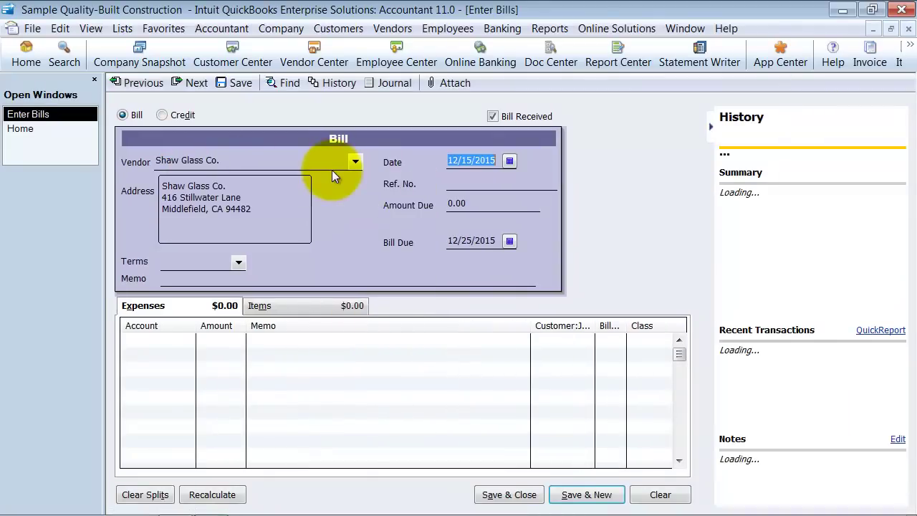
{"action": "left_click", "coordinate": [508, 161]}
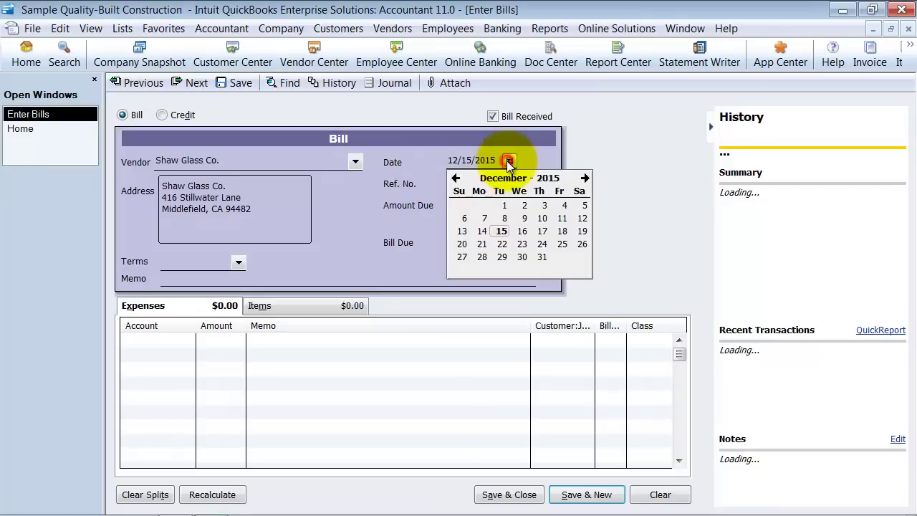
{"action": "left_click", "coordinate": [502, 227]}
{"action": "left_click", "coordinate": [487, 206]}
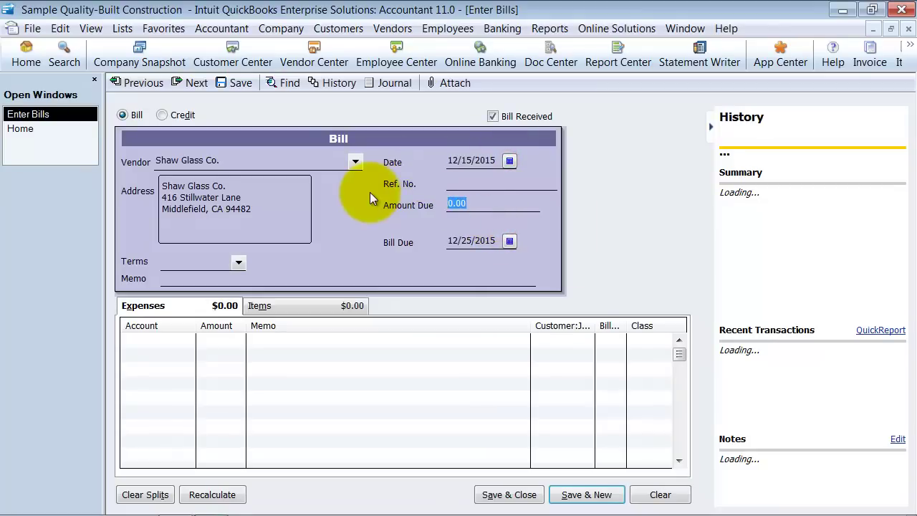
{"action": "type", "text": "10000"}
{"action": "key", "text": "Tab"}
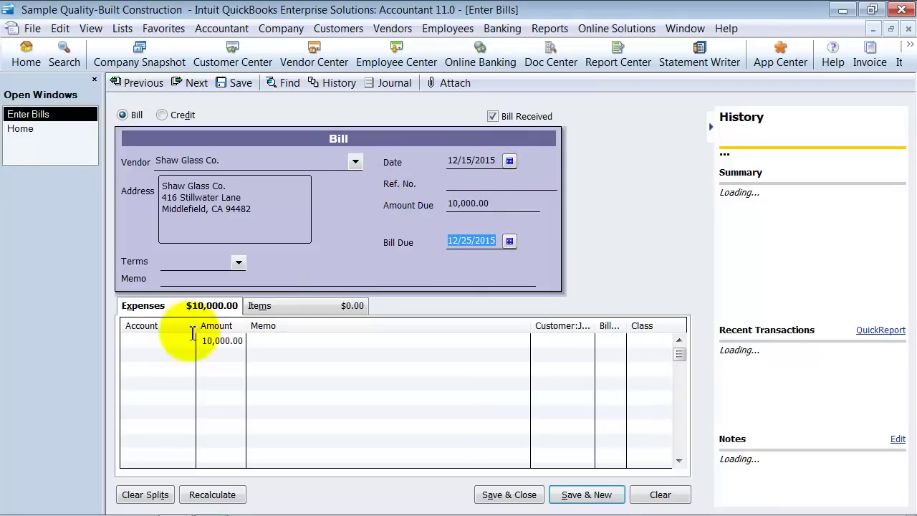
Step: Add a Landscape & Paving item line with a cost of 100
{"action": "left_click", "coordinate": [262, 309]}
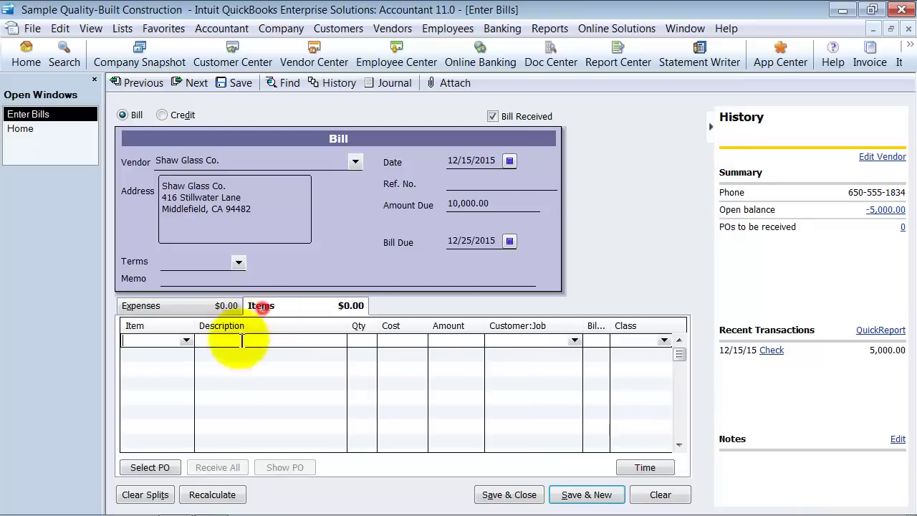
{"action": "left_click", "coordinate": [149, 339]}
{"action": "scroll", "coordinate": [215, 241], "scroll_direction": "up", "scroll_amount": 1}
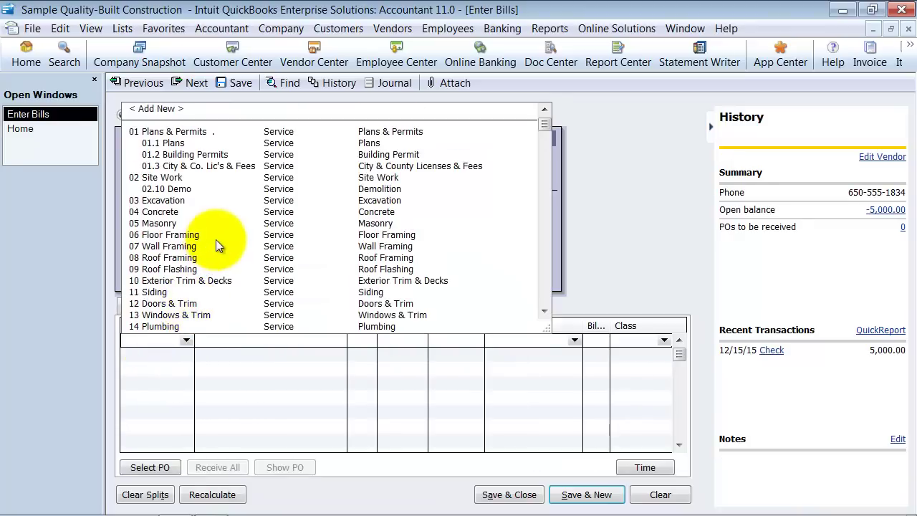
{"action": "scroll", "coordinate": [218, 243], "scroll_direction": "down", "scroll_amount": 5}
{"action": "scroll", "coordinate": [223, 250], "scroll_direction": "down", "scroll_amount": 5}
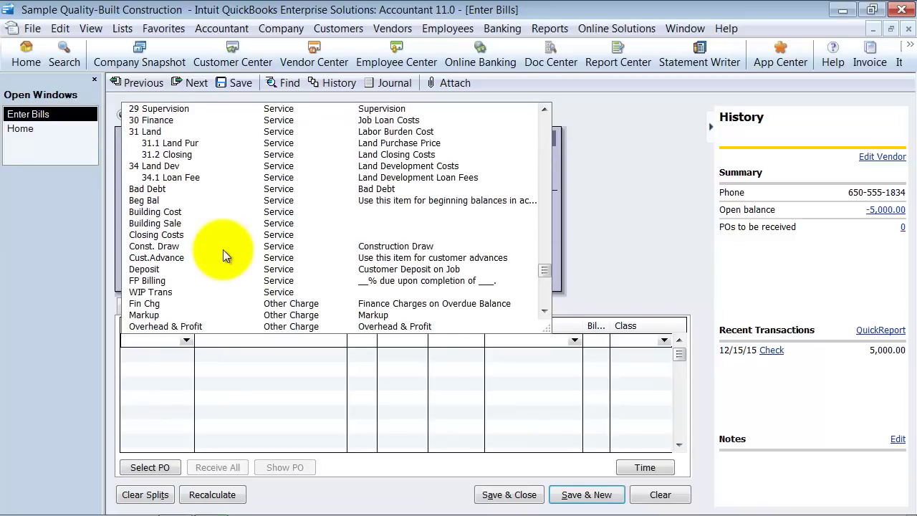
{"action": "scroll", "coordinate": [161, 133], "scroll_direction": "up", "scroll_amount": 2}
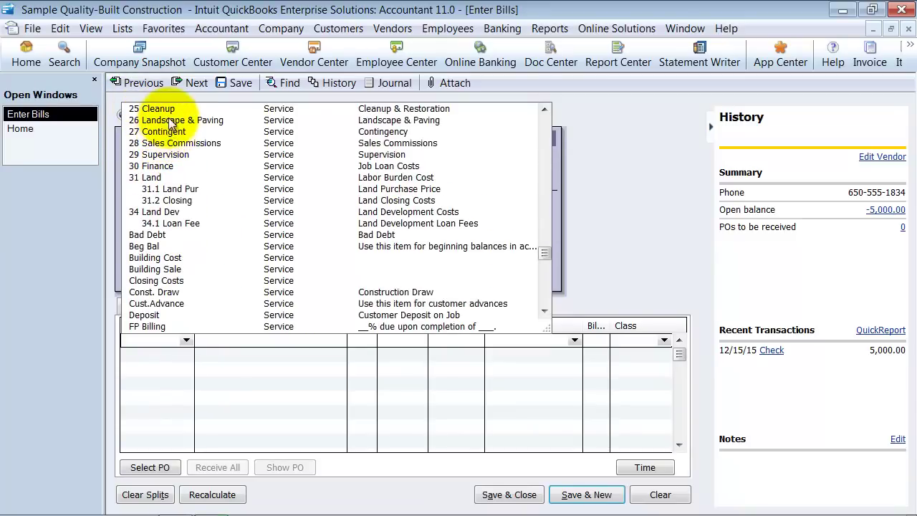
{"action": "left_click", "coordinate": [169, 119]}
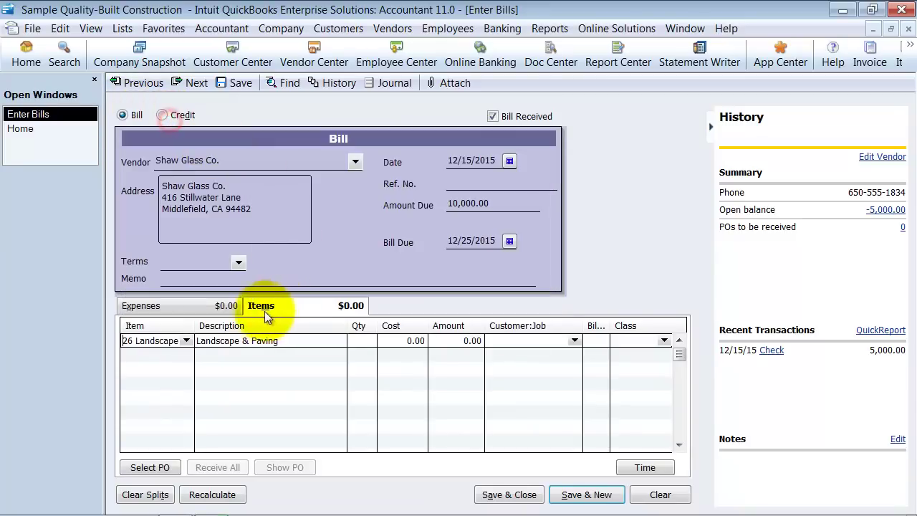
{"action": "left_click", "coordinate": [372, 340]}
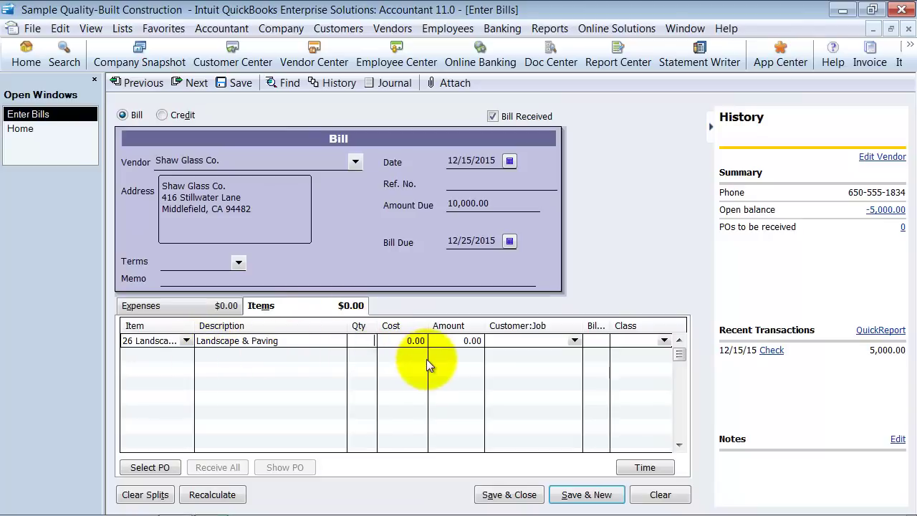
{"action": "type", "text": "1000"}
{"action": "key", "text": "Tab"}
{"action": "type", "text": "100"}
{"action": "key", "text": "Tab"}
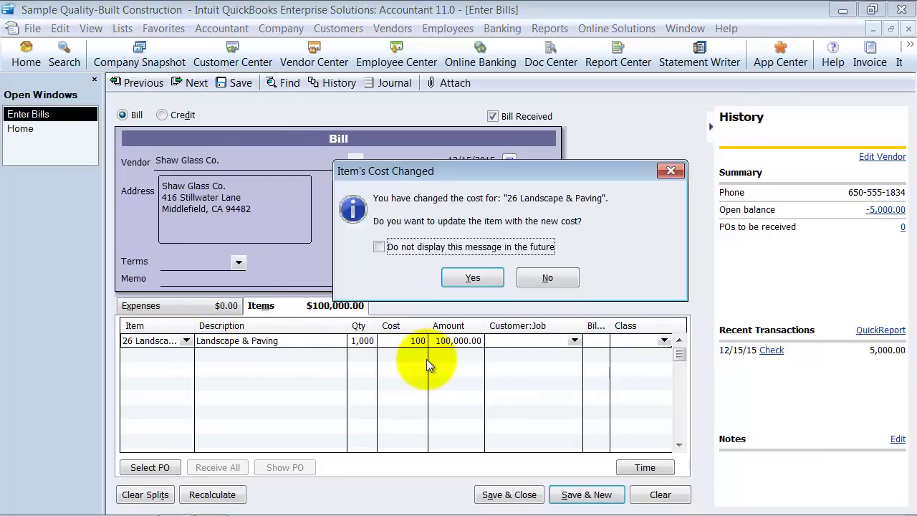
Step: Keep the item's standard cost unchanged and correct the quantity to 100
{"action": "left_click", "coordinate": [534, 278]}
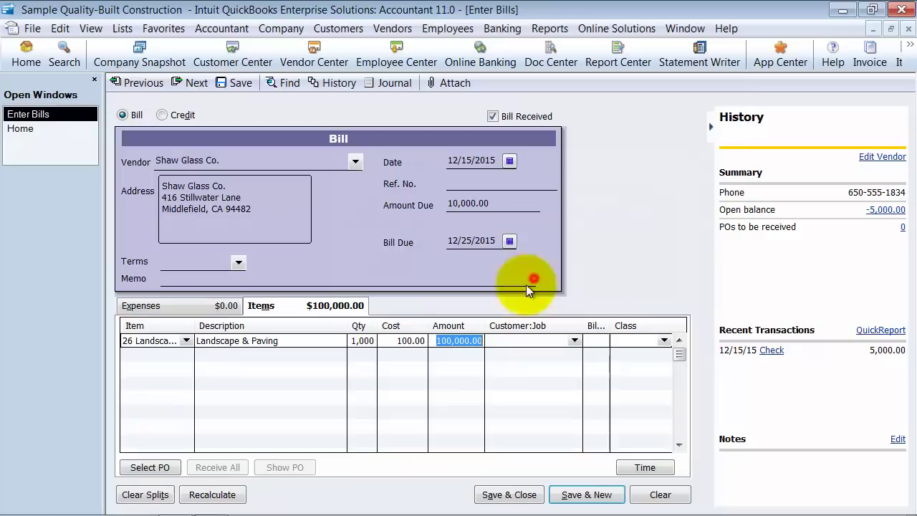
{"action": "left_click", "coordinate": [406, 342]}
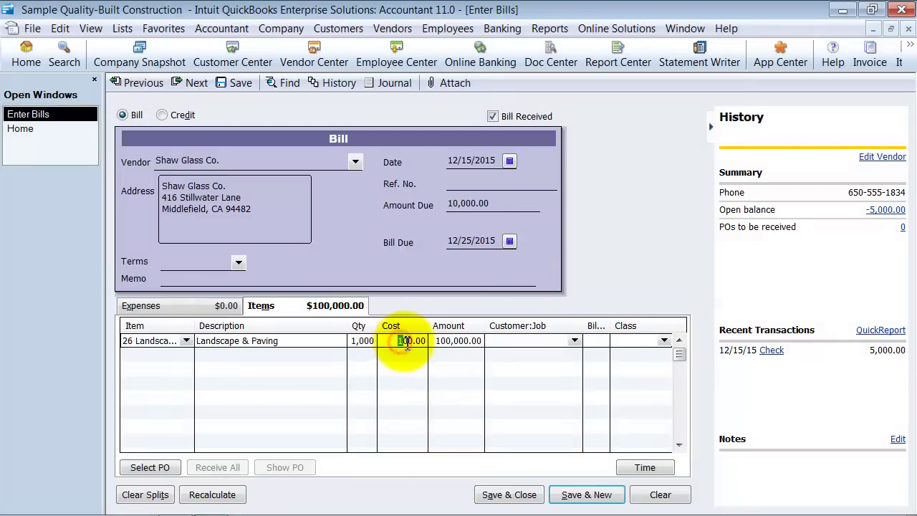
{"action": "left_click_drag", "start_coordinate": [406, 341], "coordinate": [366, 341]}
{"action": "left_click", "coordinate": [362, 341]}
{"action": "key", "text": "Delete"}
{"action": "key", "text": "Tab"}
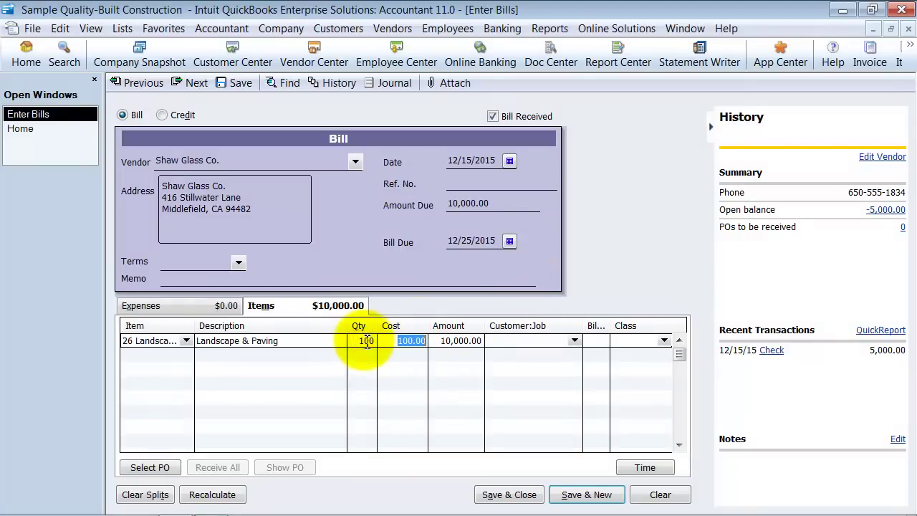
{"action": "key", "text": "Tab"}
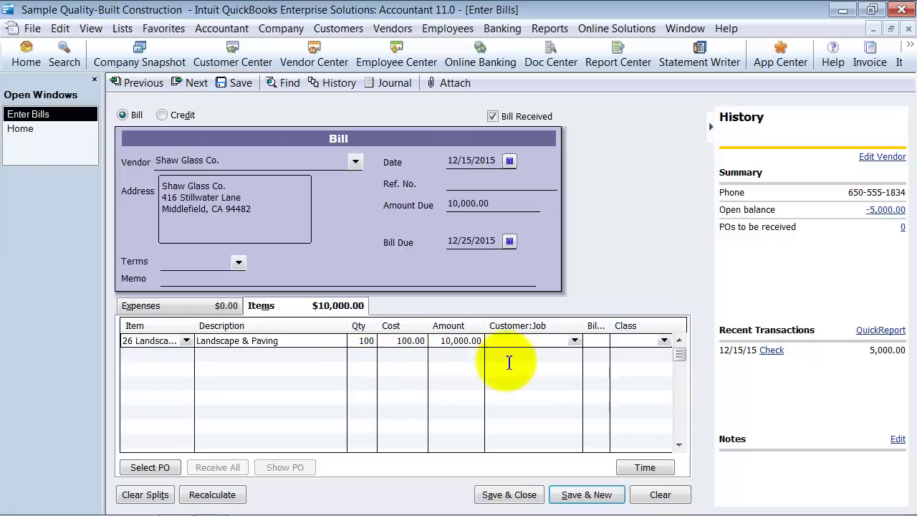
Step: Assign the Subcontractor Costs - Job class and enter reference number 123456
{"action": "left_click", "coordinate": [664, 341]}
{"action": "left_click", "coordinate": [648, 410]}
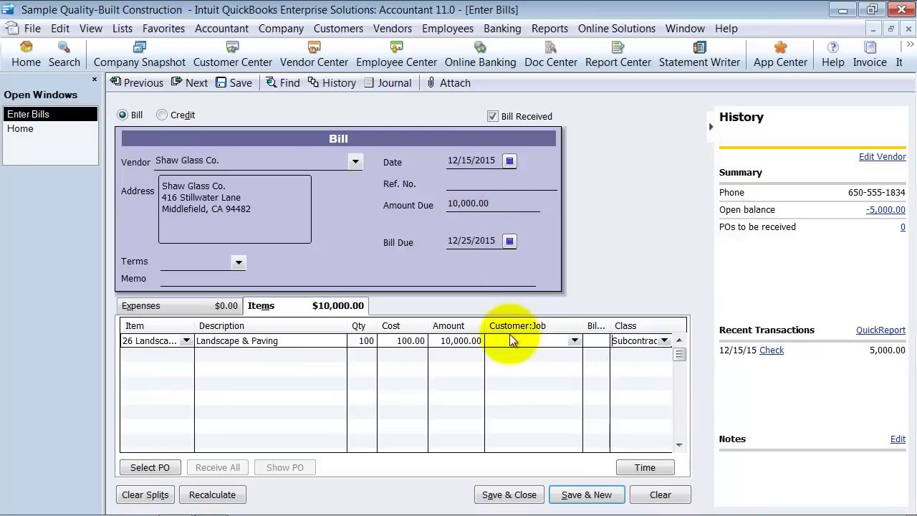
{"action": "left_click", "coordinate": [536, 350]}
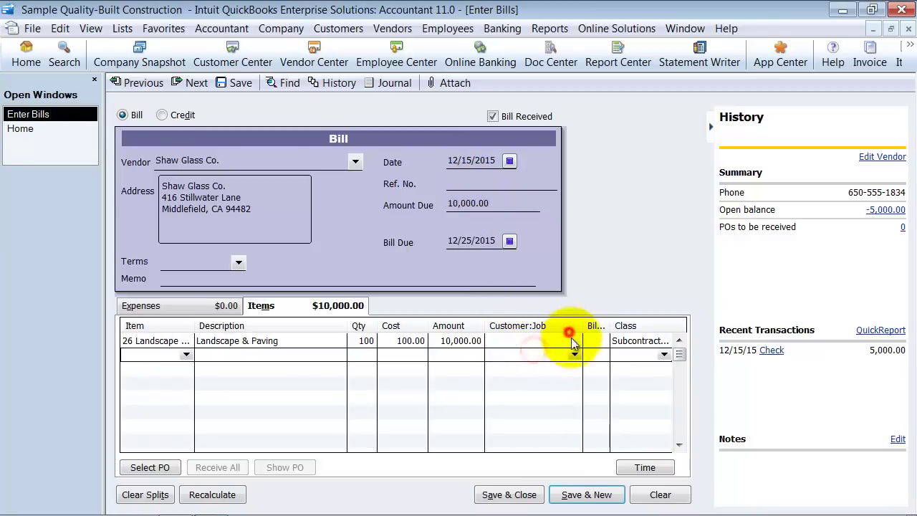
{"action": "left_click", "coordinate": [574, 342]}
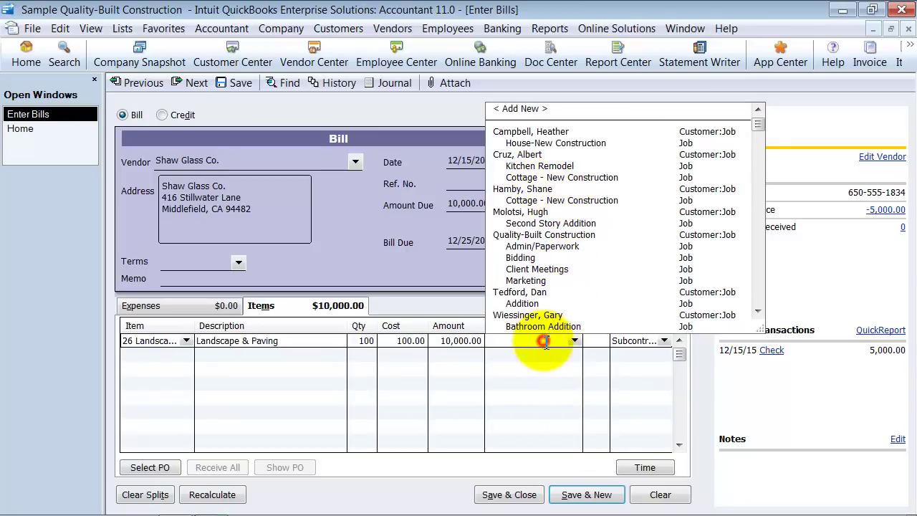
{"action": "left_click", "coordinate": [493, 341]}
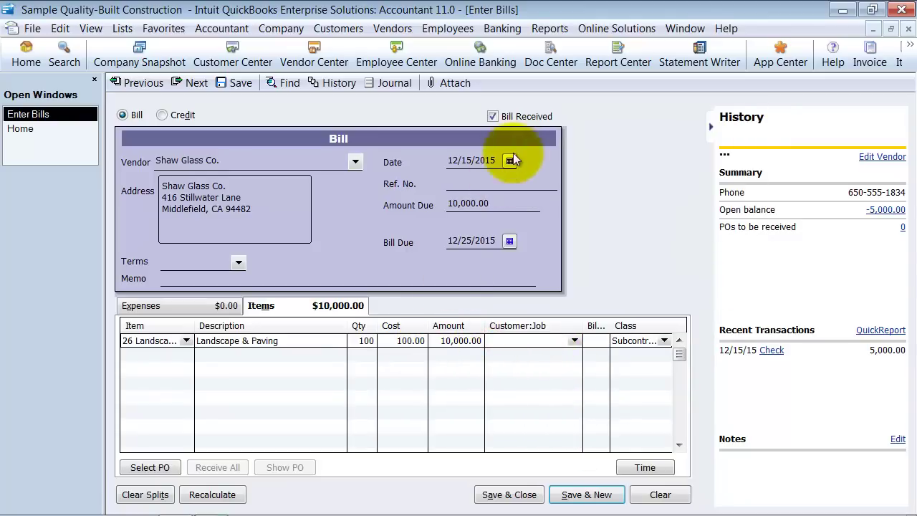
{"action": "left_click", "coordinate": [497, 181]}
{"action": "type", "text": "123456"}
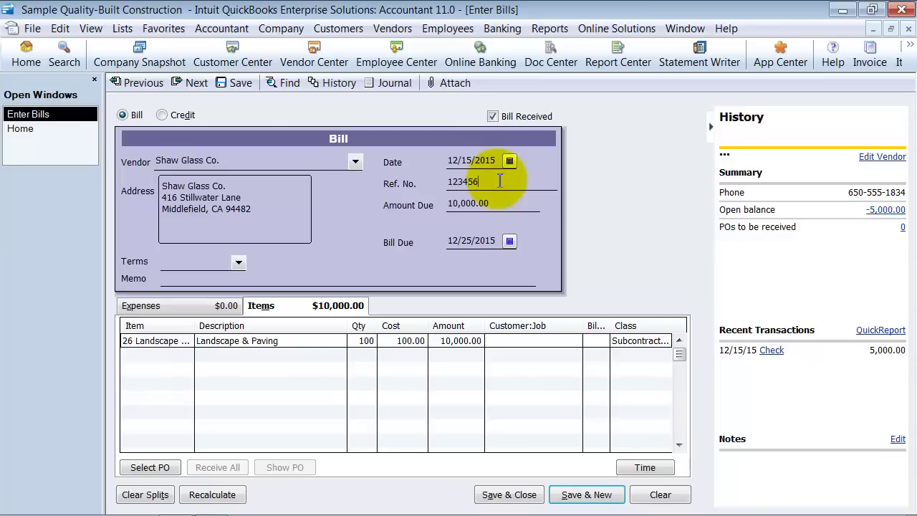
{"action": "left_click", "coordinate": [521, 496]}
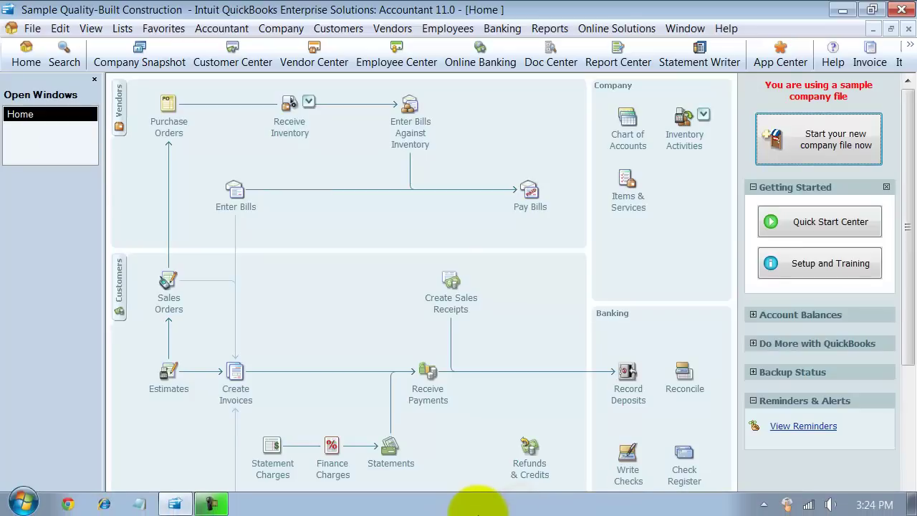
{"action": "left_click", "coordinate": [543, 32]}
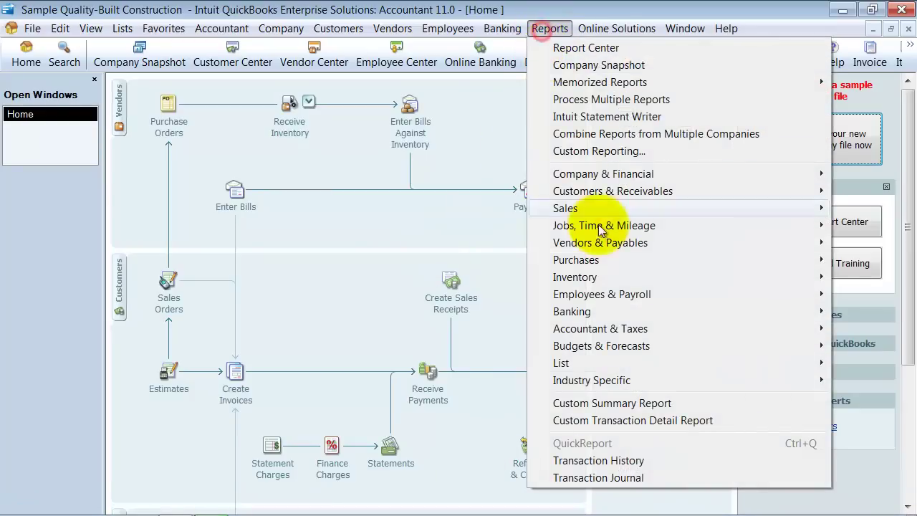
{"action": "mouse_move", "coordinate": [614, 241]}
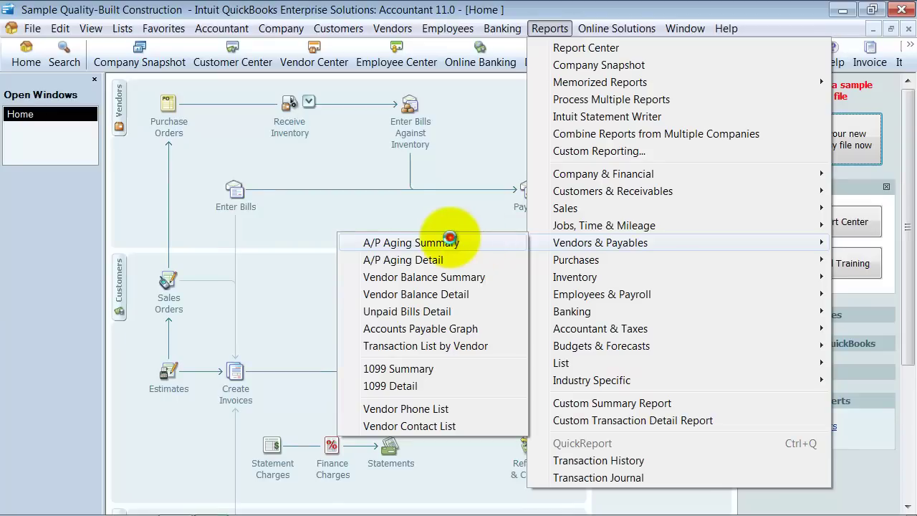
{"action": "left_click", "coordinate": [451, 243]}
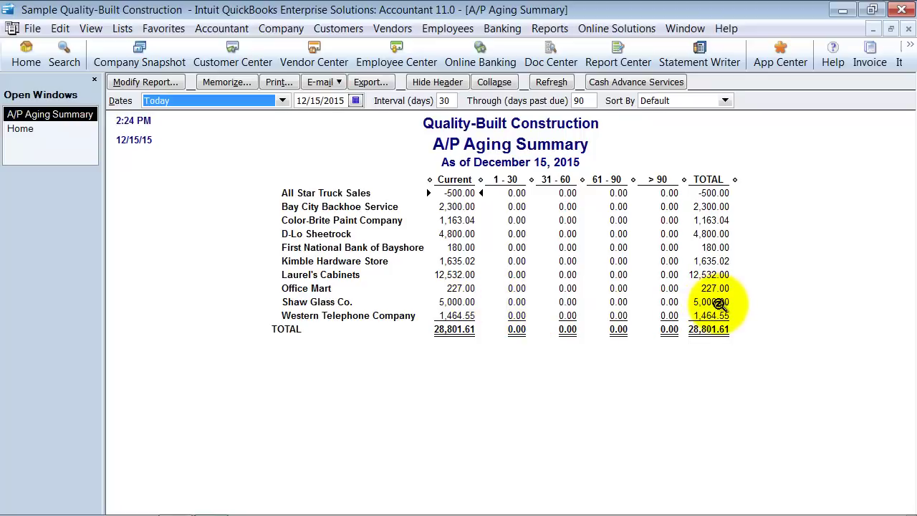
{"action": "double_click", "coordinate": [718, 303]}
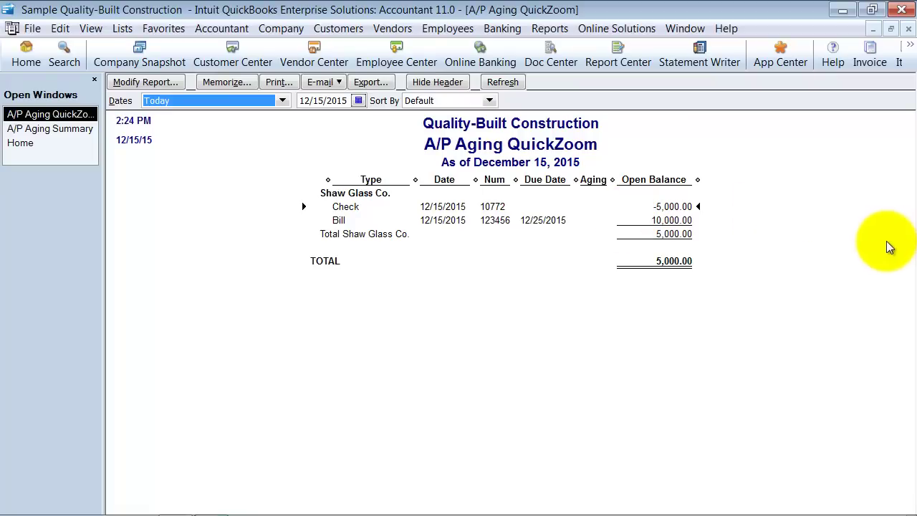
{"action": "left_click", "coordinate": [909, 28]}
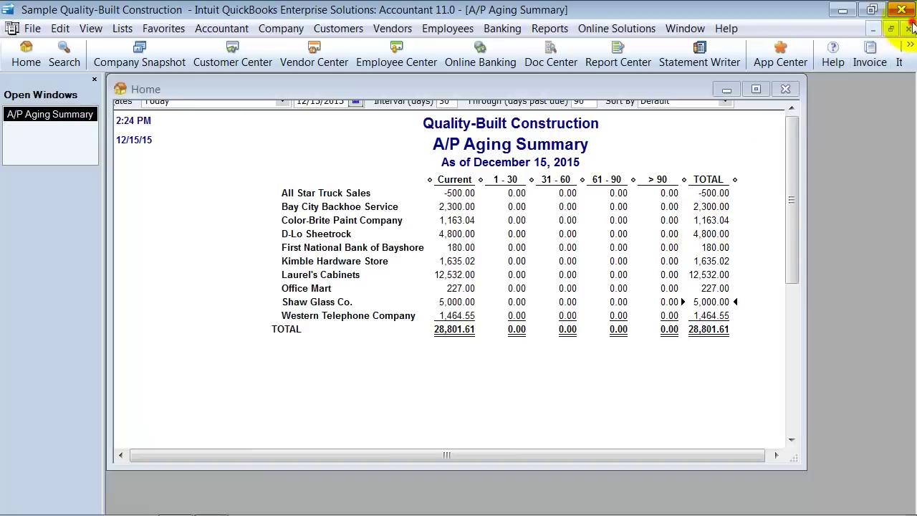
{"action": "left_click", "coordinate": [909, 28]}
Step: Pay Shaw Glass Co.'s bill with 0 to pay, applying its 5,000.00 credit
{"action": "left_click", "coordinate": [526, 202]}
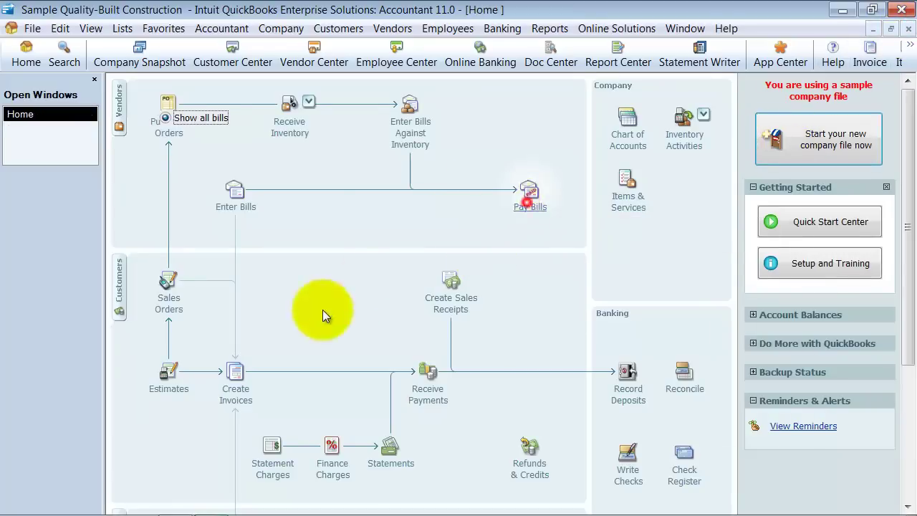
{"action": "left_click", "coordinate": [465, 120]}
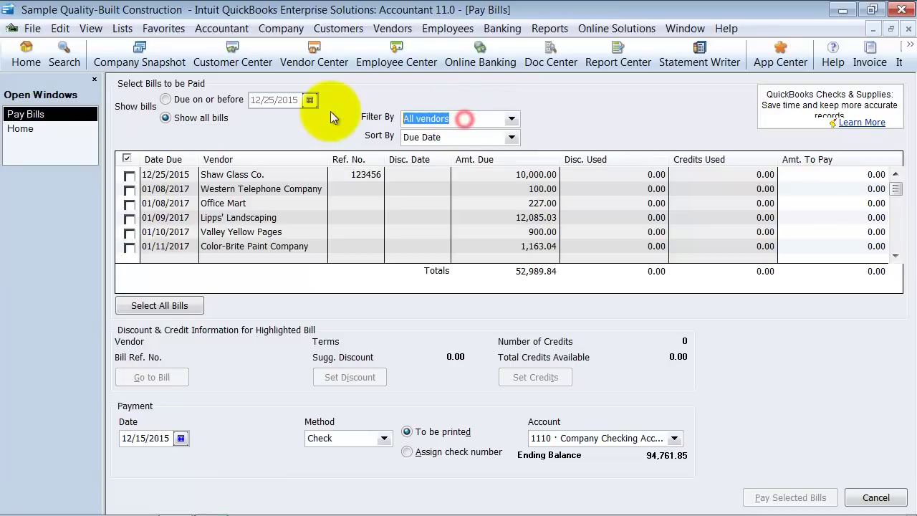
{"action": "type", "text": "Shaw Glass Co."}
{"action": "key", "text": "Tab"}
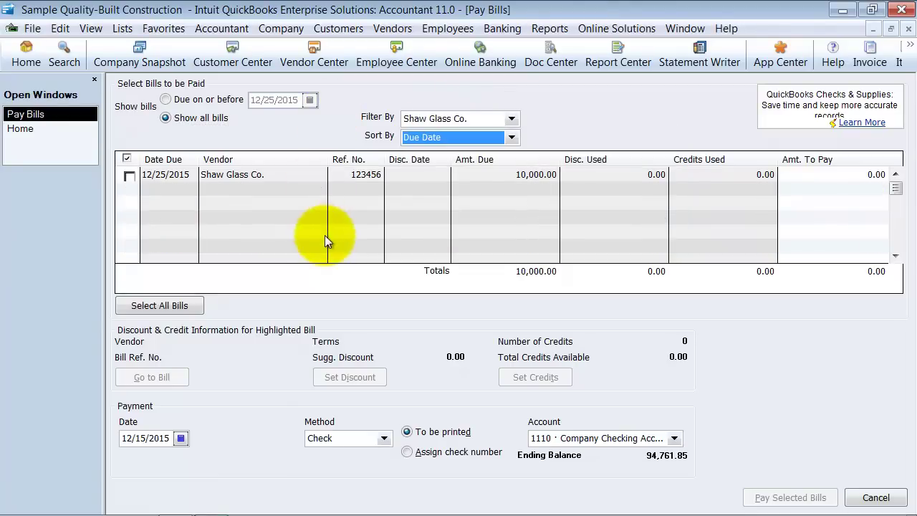
{"action": "left_click", "coordinate": [259, 177]}
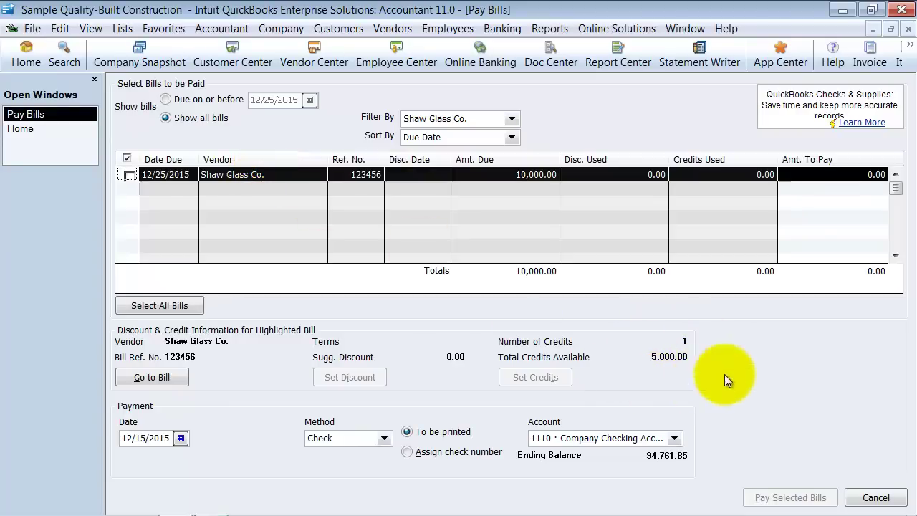
{"action": "left_click", "coordinate": [129, 175]}
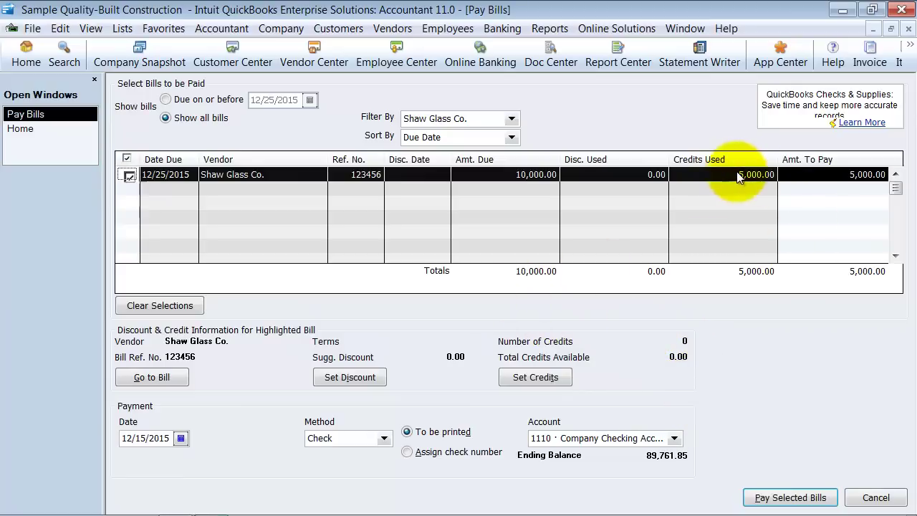
{"action": "left_click", "coordinate": [827, 175]}
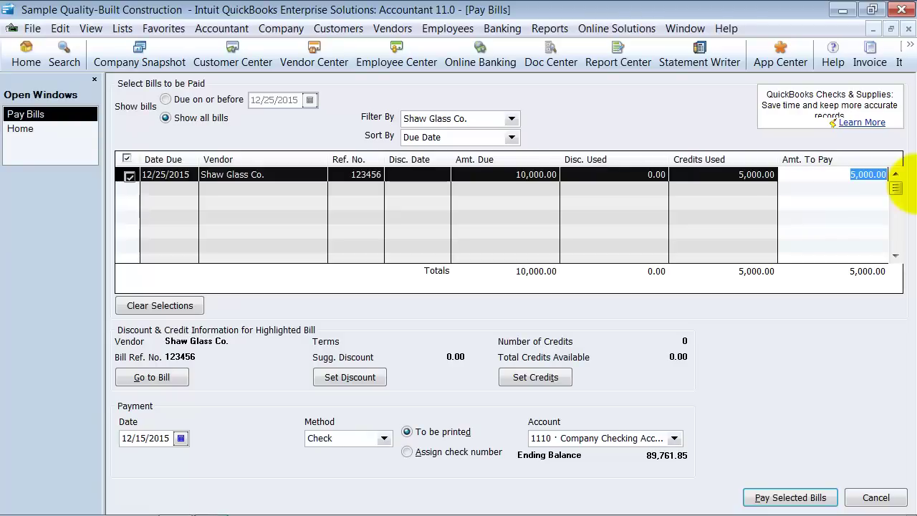
{"action": "type", "text": "0"}
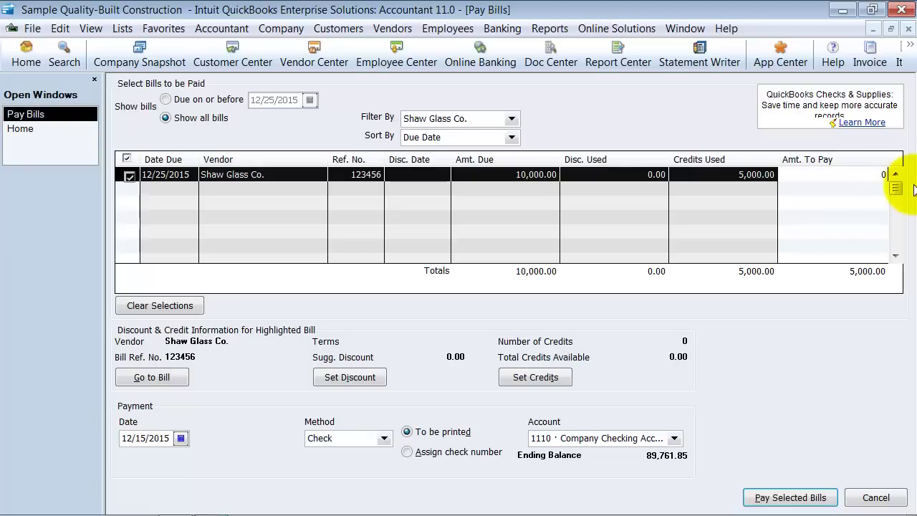
{"action": "key", "text": "Tab"}
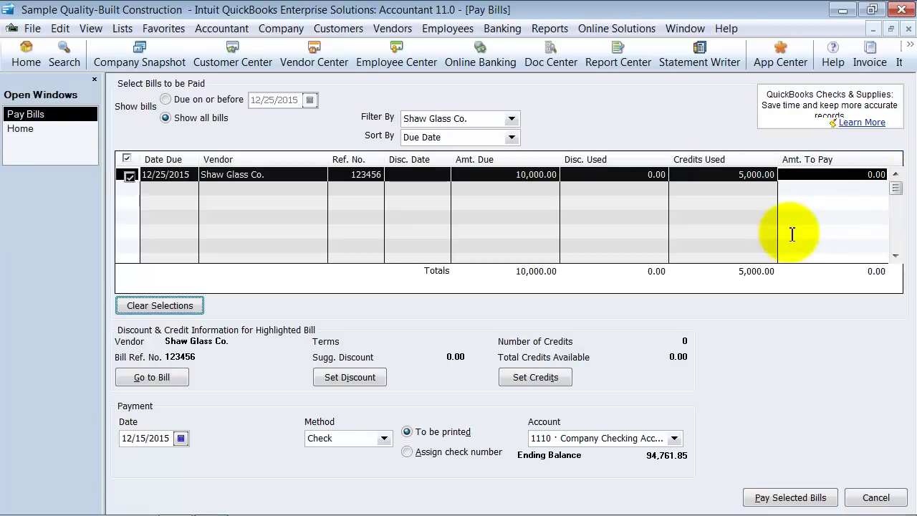
{"action": "left_click", "coordinate": [808, 505]}
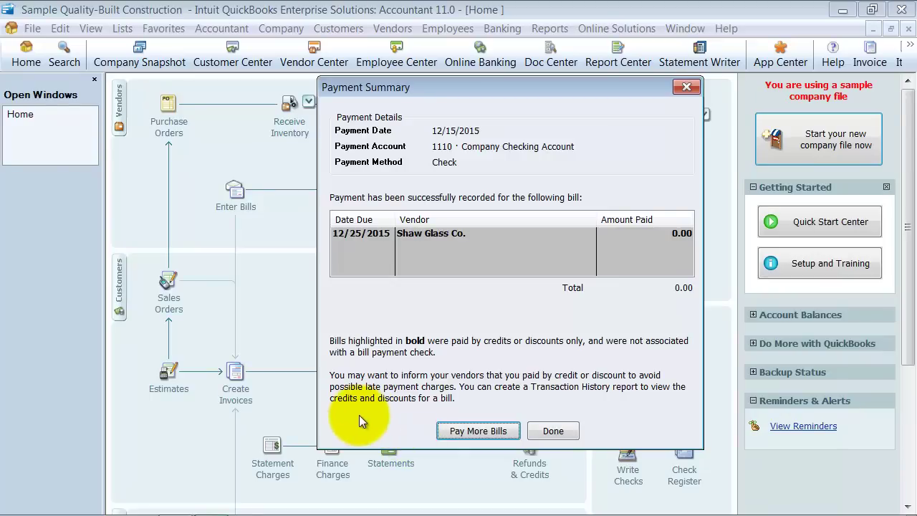
Step: Run the A/P Aging Summary and drill into Shaw Glass Co.'s 5,000.00 balance
{"action": "left_click", "coordinate": [556, 431]}
{"action": "left_click", "coordinate": [554, 29]}
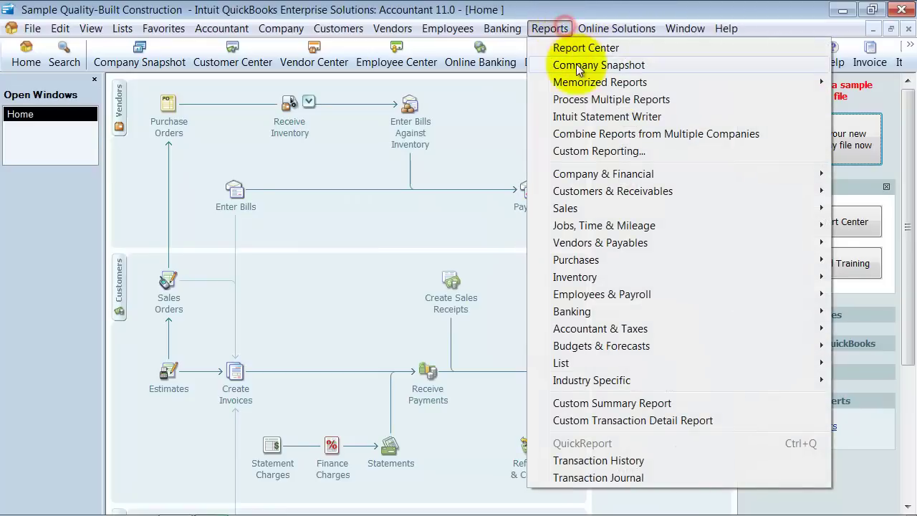
{"action": "mouse_move", "coordinate": [537, 242]}
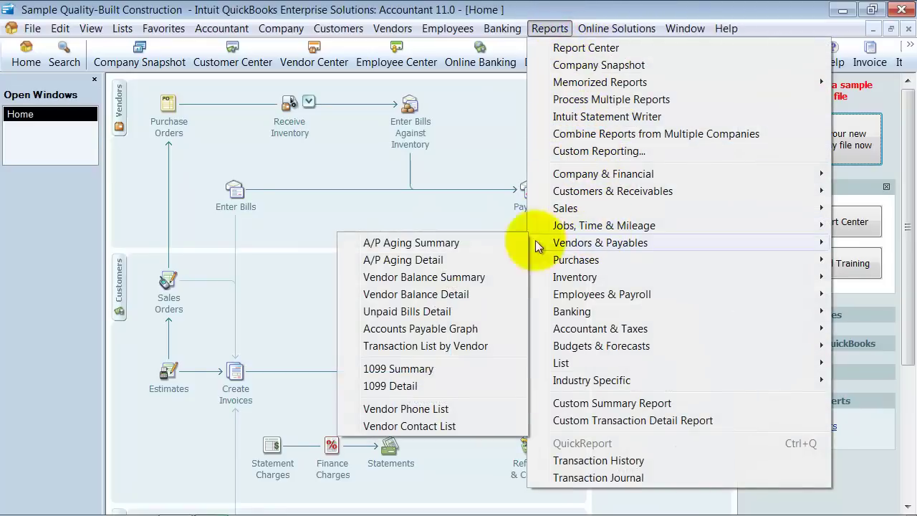
{"action": "left_click", "coordinate": [484, 243]}
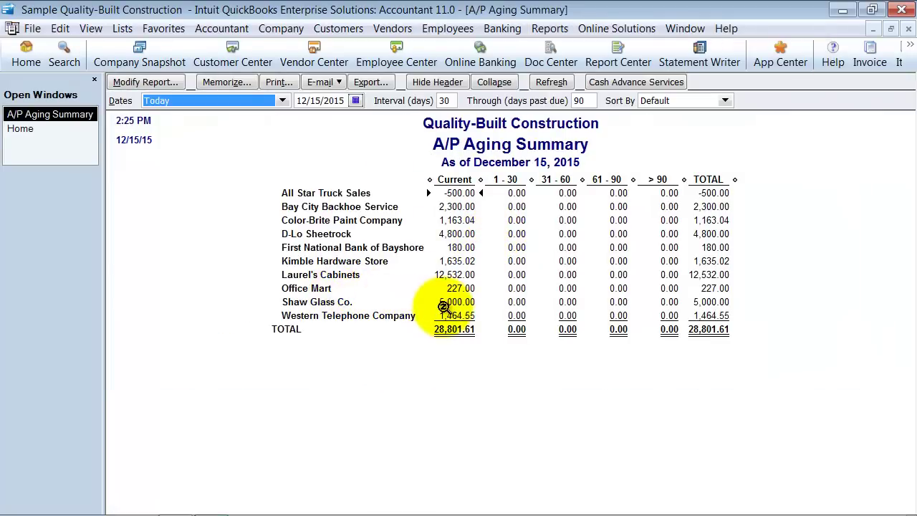
{"action": "double_click", "coordinate": [721, 303]}
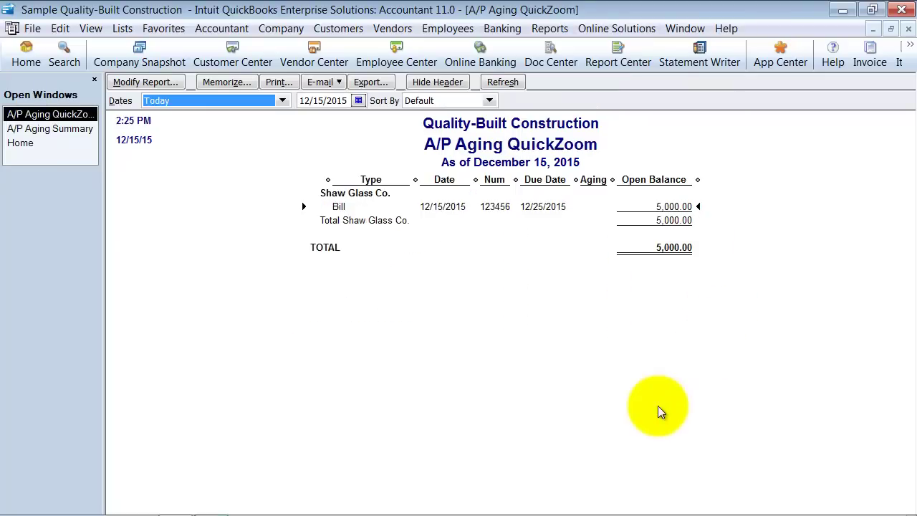
{"action": "left_click", "coordinate": [670, 204]}
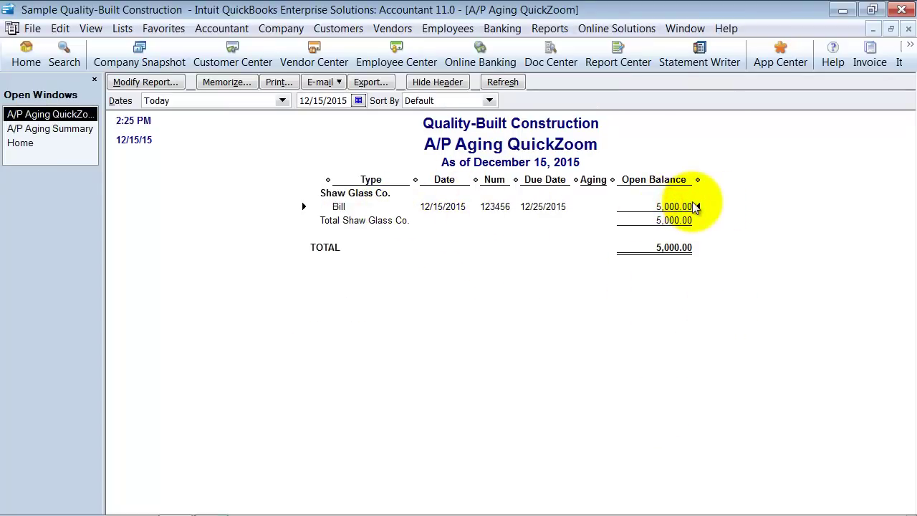